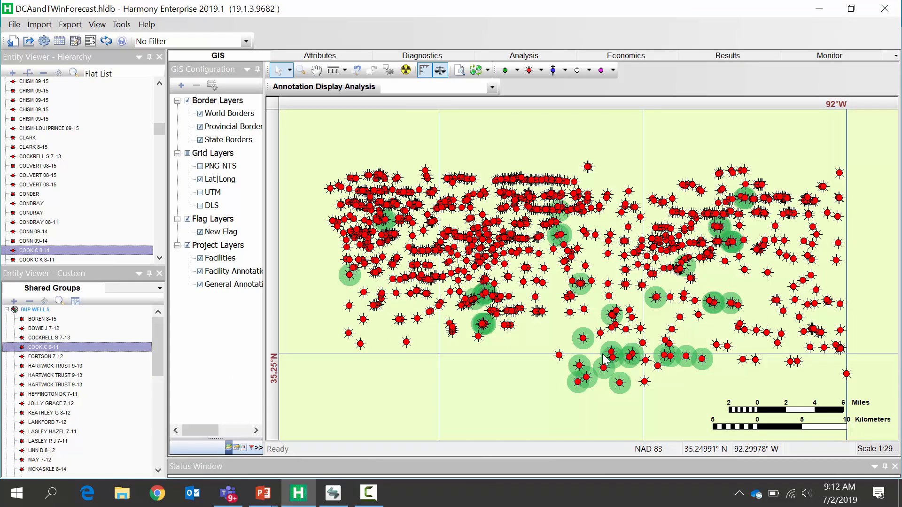
- Review the gas rate diagnostics plots of BOREN 8-15, BOWIE J 7-12 and COCKRELL S 7-13 in the BHP WELLS group
click(33, 318)
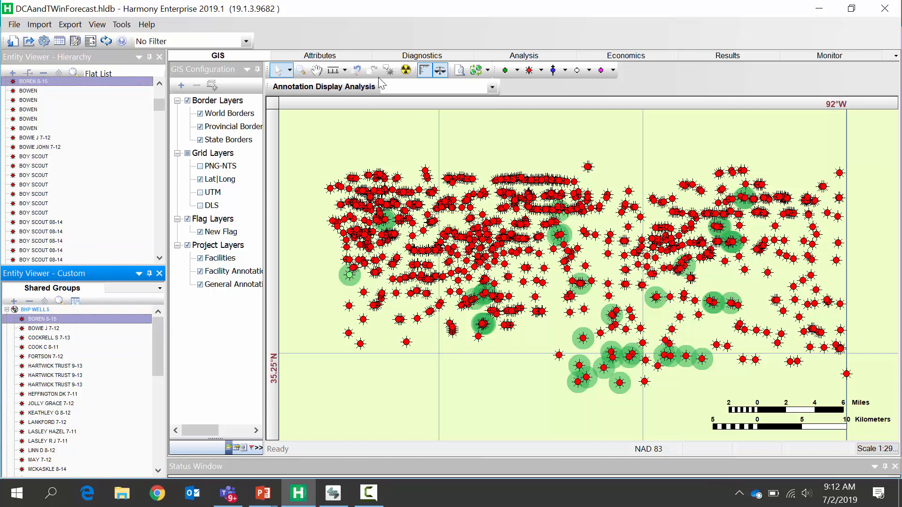
click(405, 56)
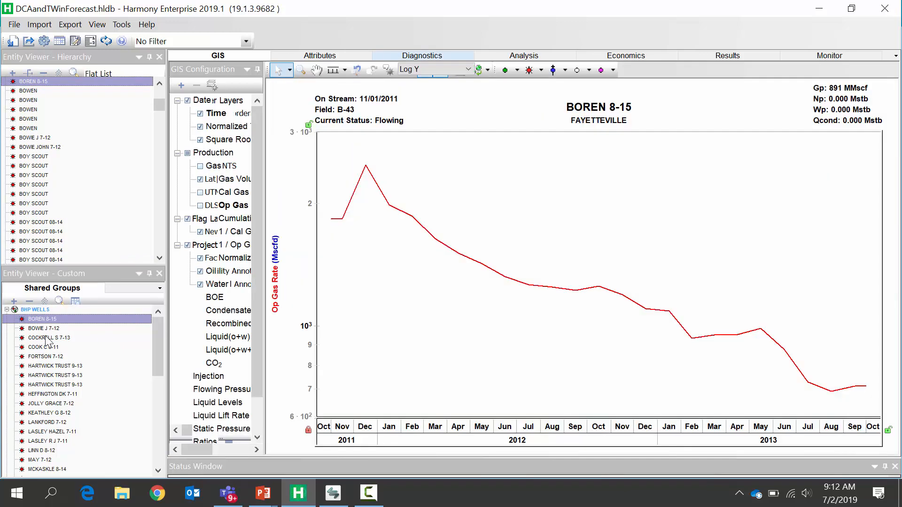
click(49, 329)
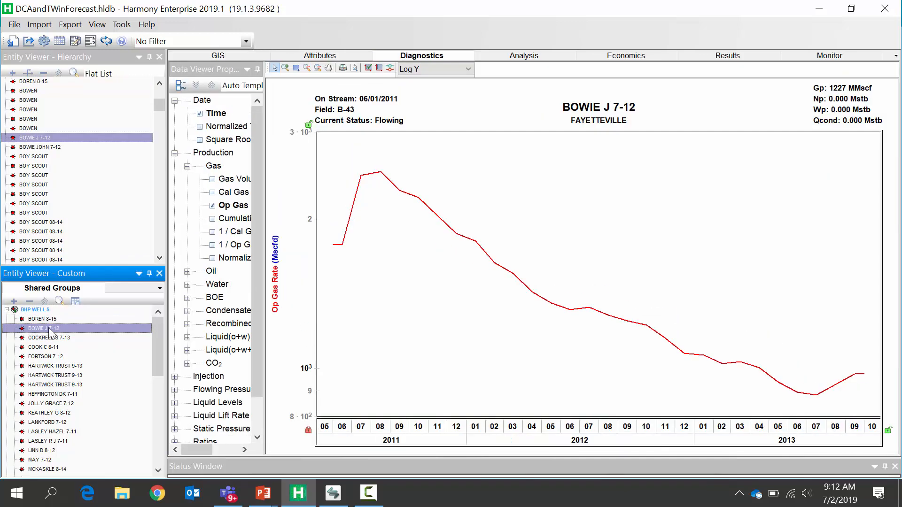
key(Down)
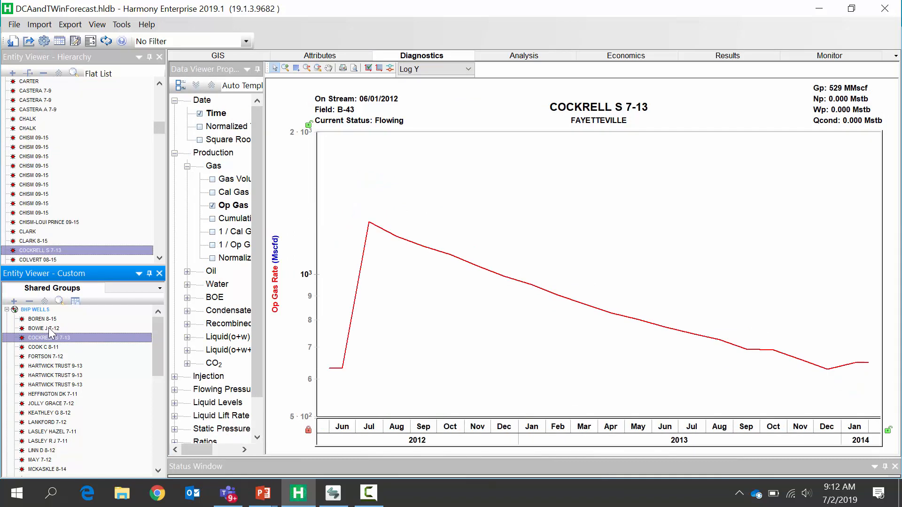
- Open a Gas Typewell analysis for the whole BHP WELLS group
click(38, 310)
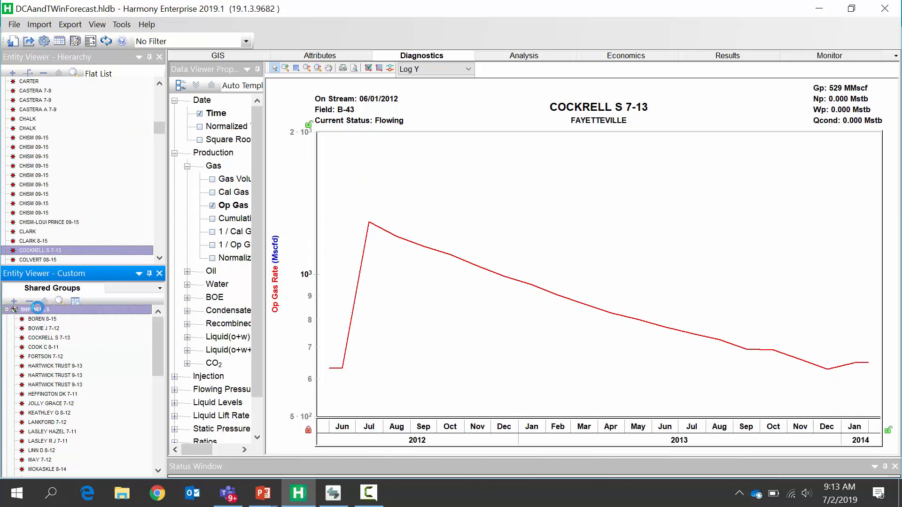
click(505, 59)
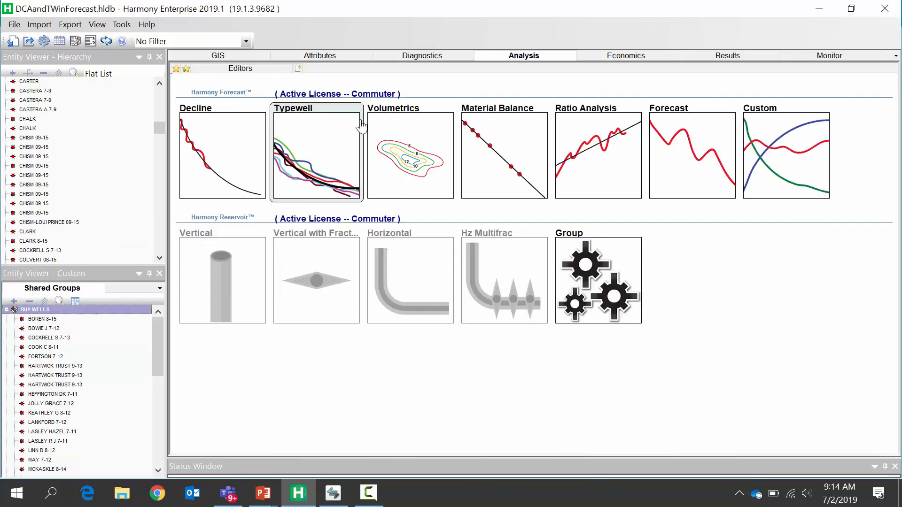
click(305, 138)
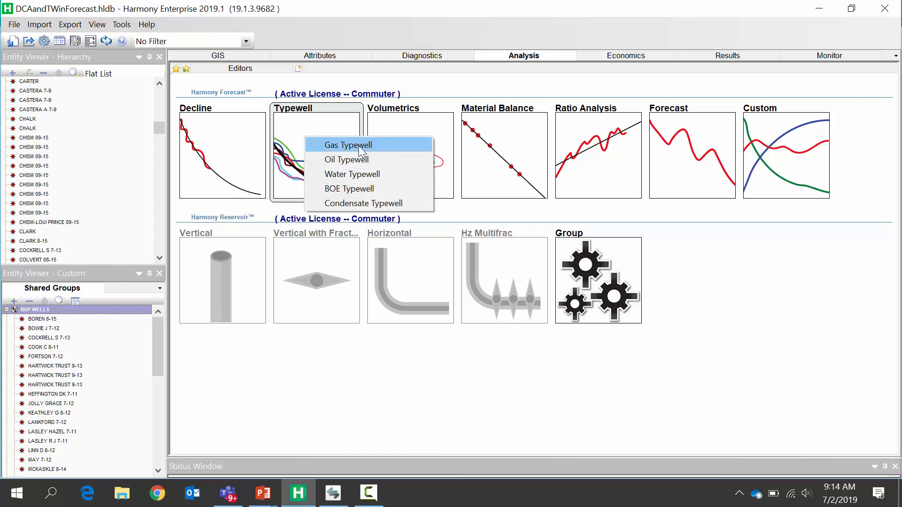
click(359, 145)
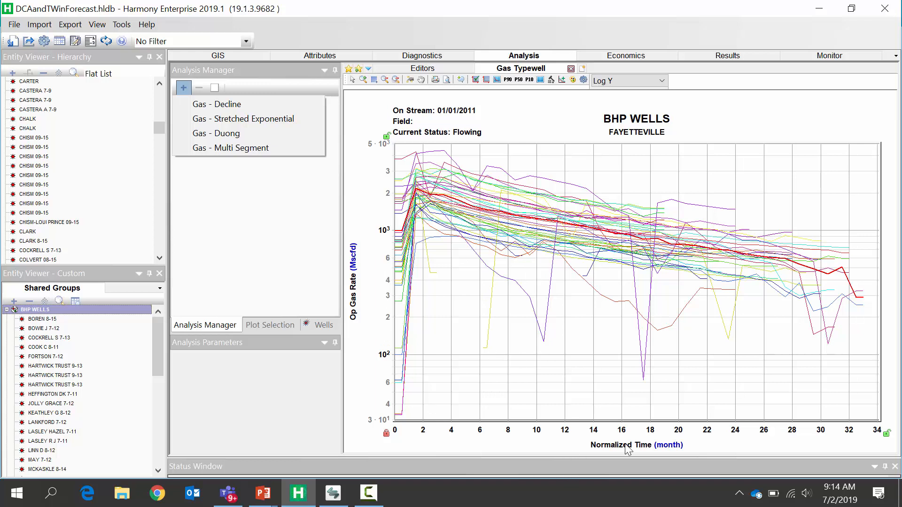
- Set the start date offsets of all wells in the typewell to peak rate
click(324, 329)
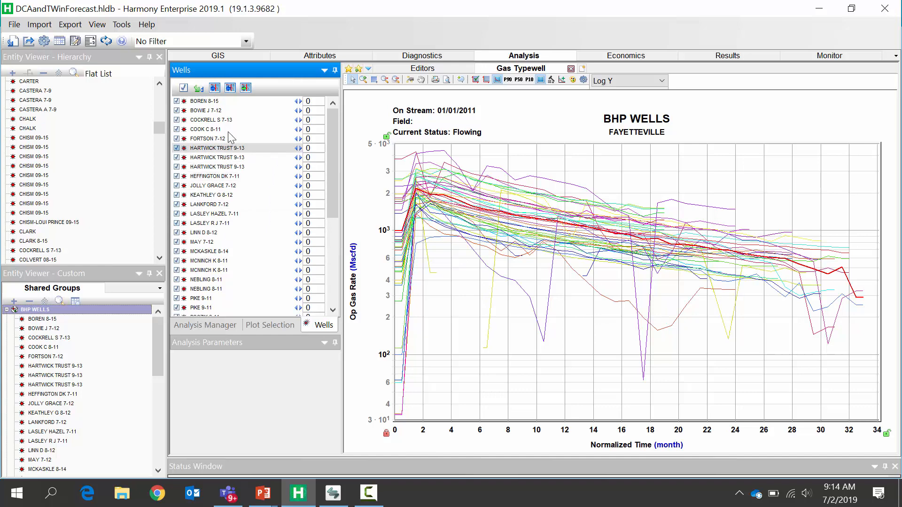
mouse_move(503, 214)
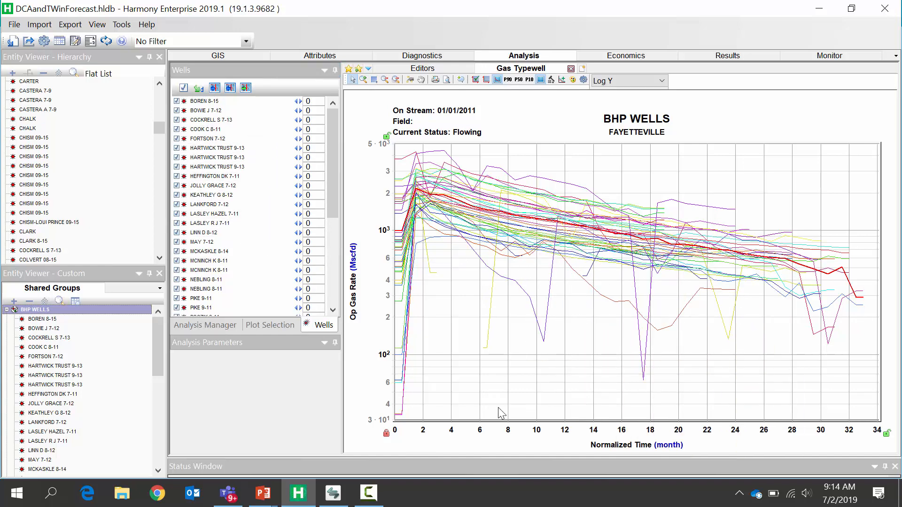
drag(456, 429, 544, 426)
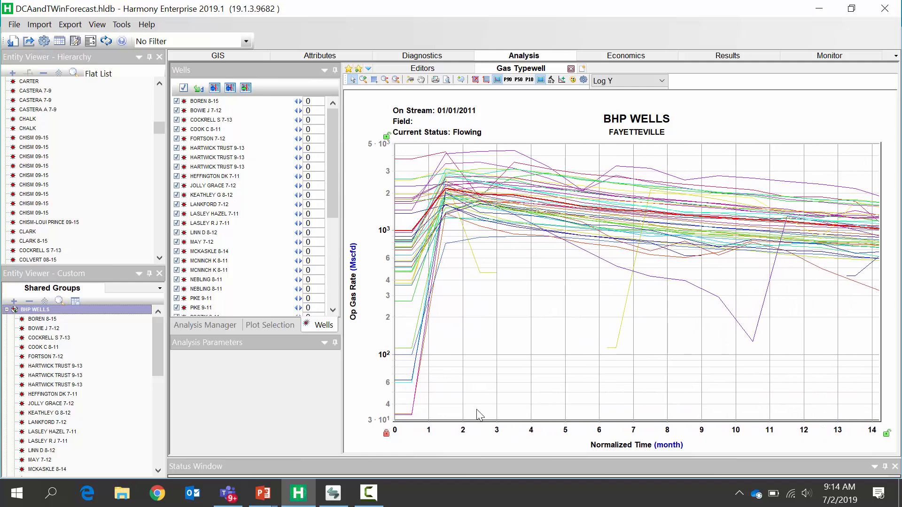
mouse_move(447, 157)
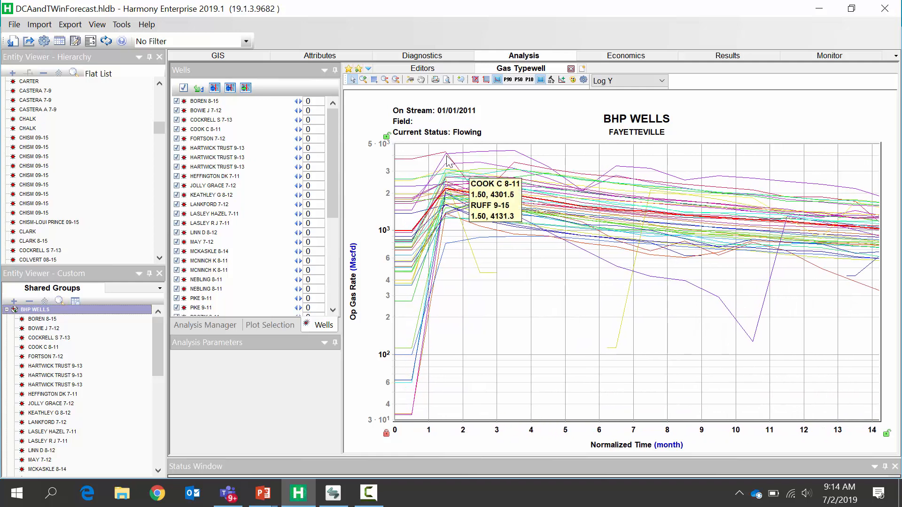
click(230, 88)
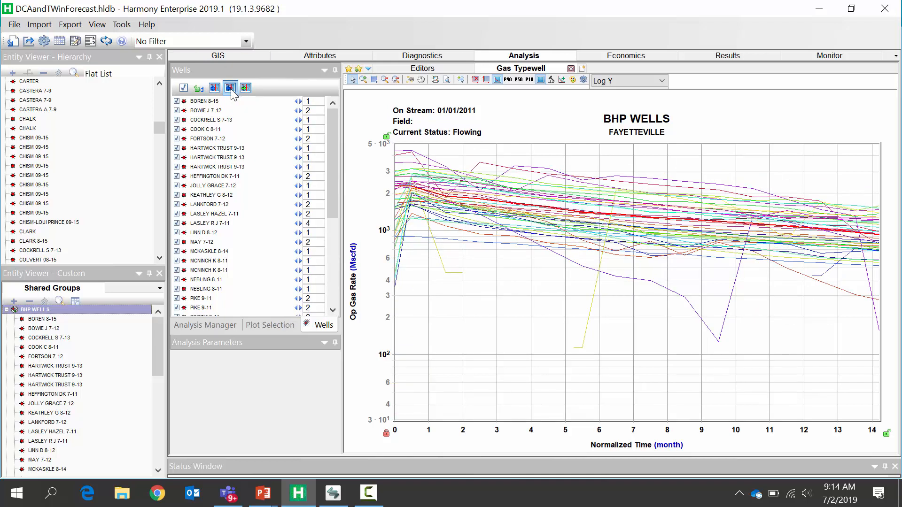
mouse_move(385, 435)
mouse_down()
mouse_move(520, 431)
mouse_move(461, 434)
mouse_up()
click(386, 434)
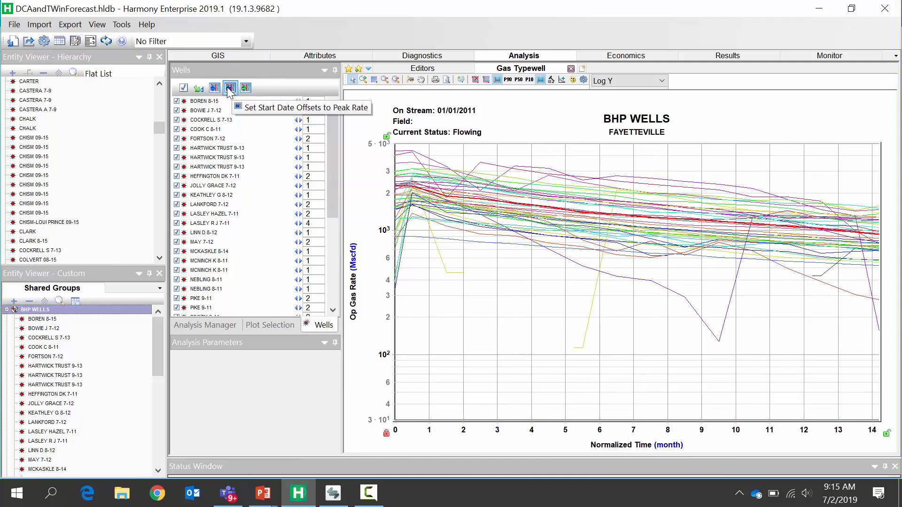
drag(802, 430, 545, 430)
- Add a Gas - Decline analysis to the typewell and review its full forecast and segment parameters
click(221, 325)
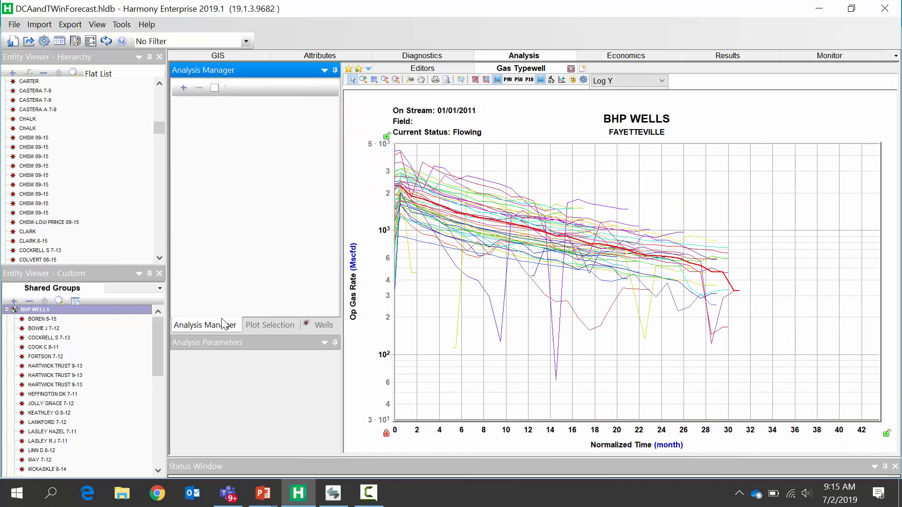
click(184, 88)
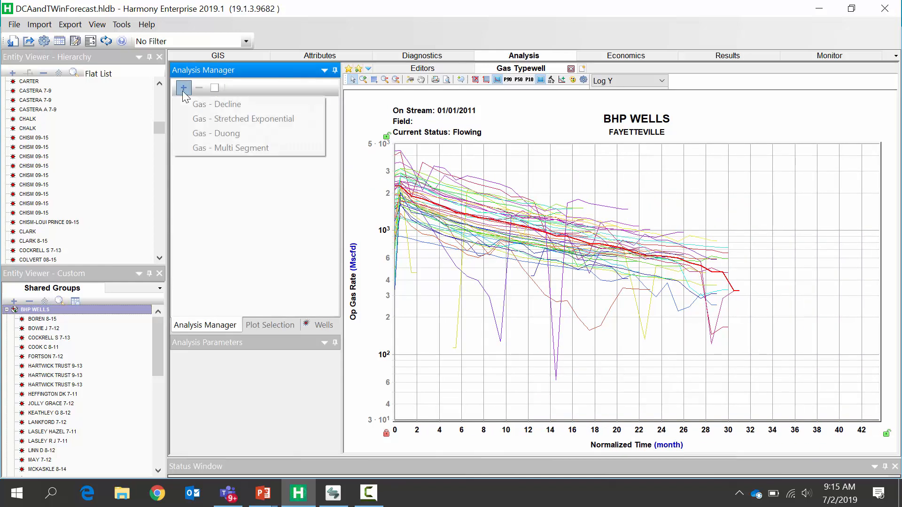
click(209, 105)
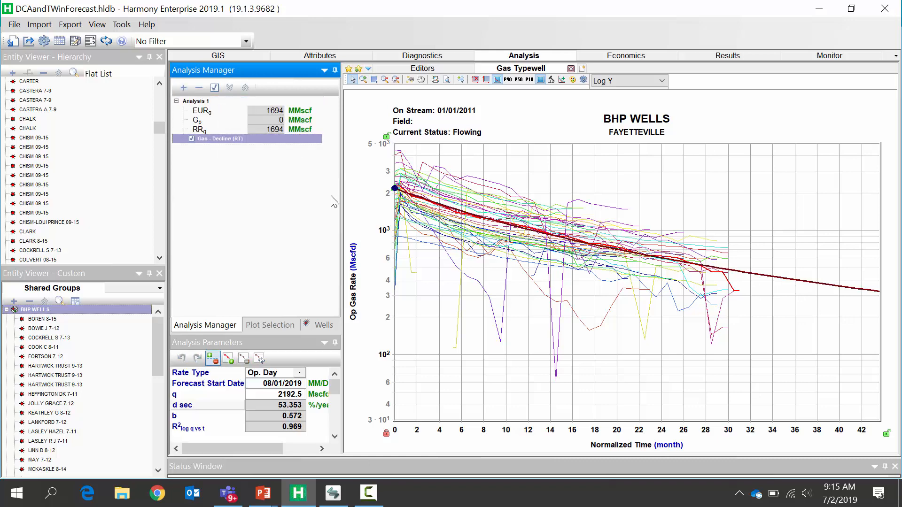
drag(794, 425, 478, 410)
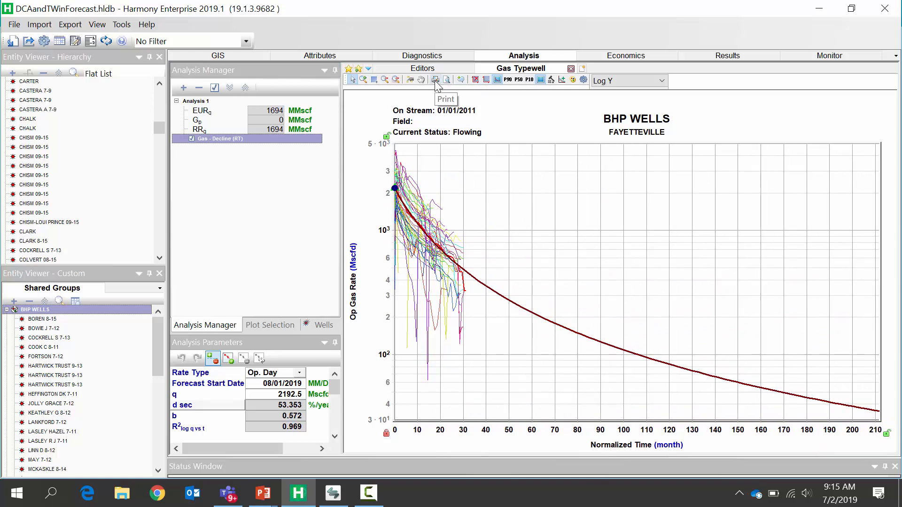
click(485, 80)
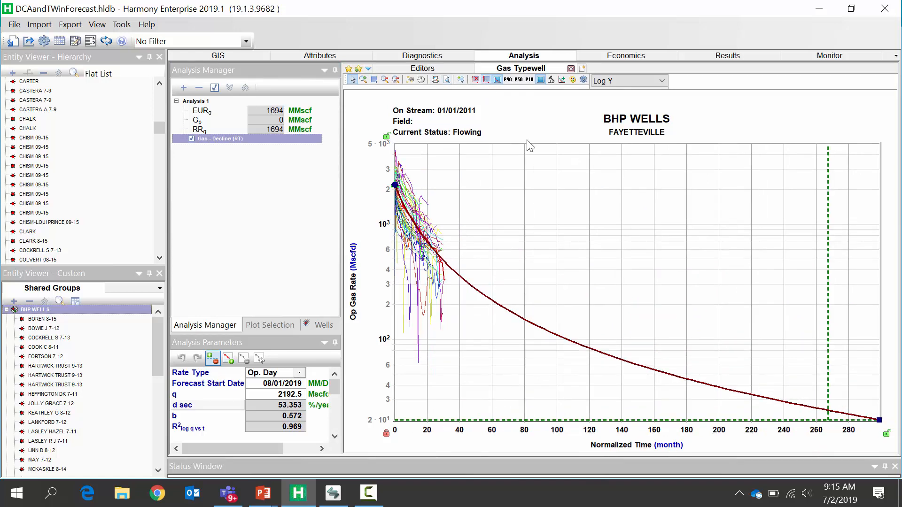
drag(334, 386, 335, 426)
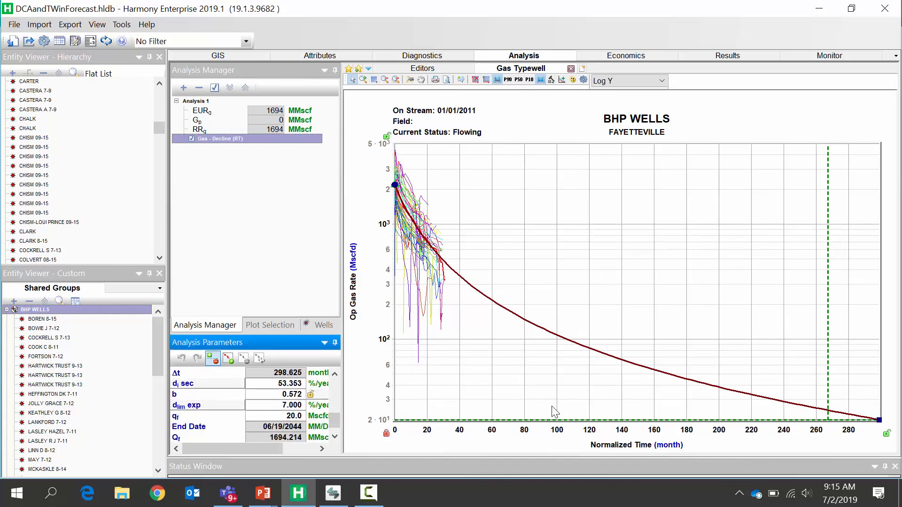
drag(478, 423, 628, 423)
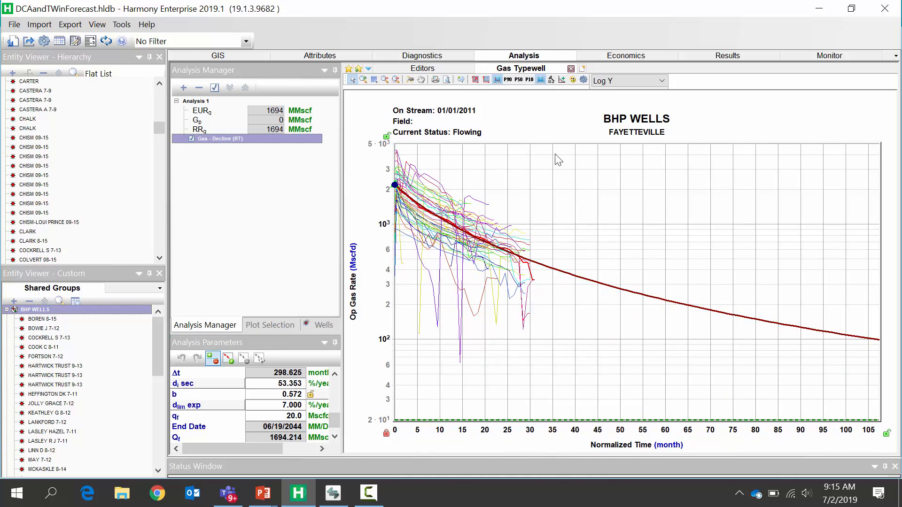
- Show the number of producing wells on the typewell plot and examine where the well count drops off
click(552, 81)
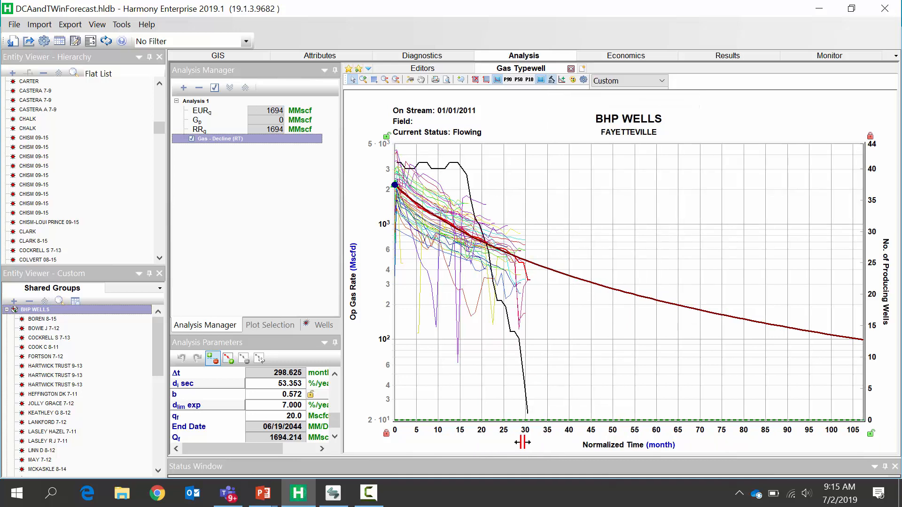
drag(495, 443, 701, 442)
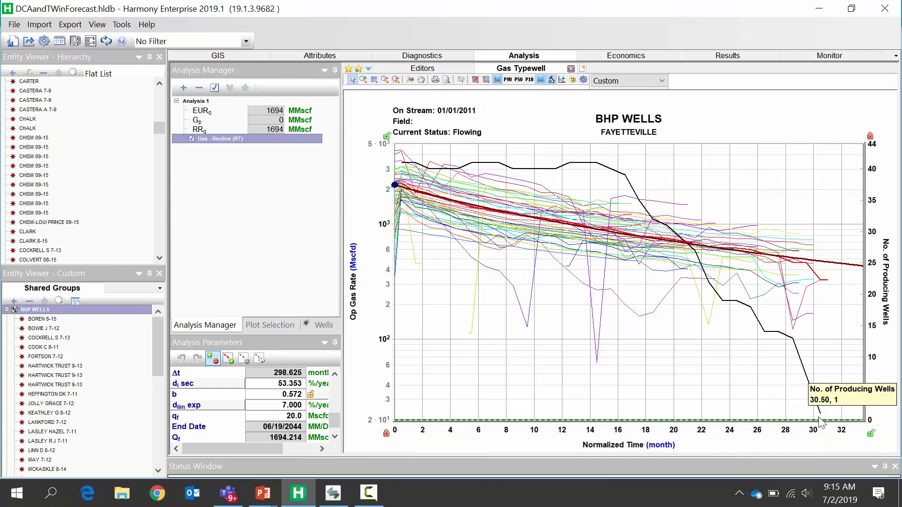
drag(789, 430, 655, 429)
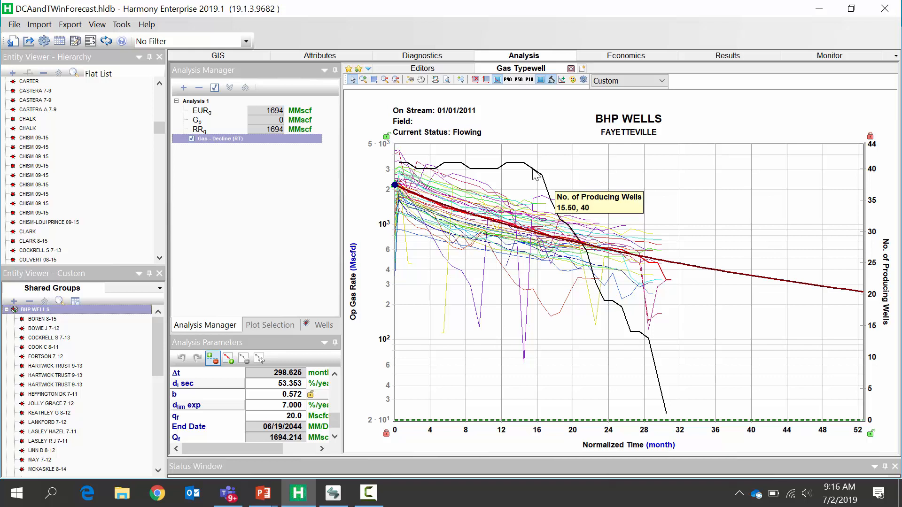
- Rename the first decline analysis as "DCA on all wells"
click(195, 105)
right_click(195, 104)
click(221, 109)
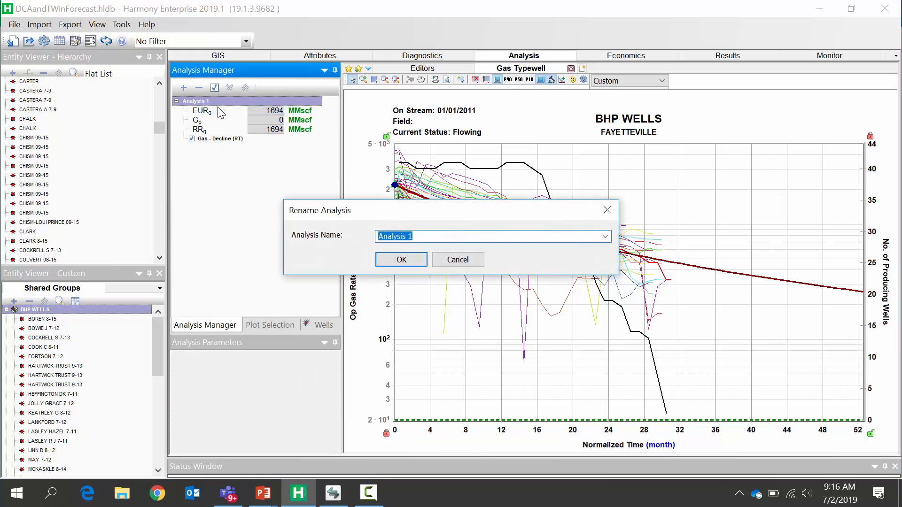
text(DCA on all wells)
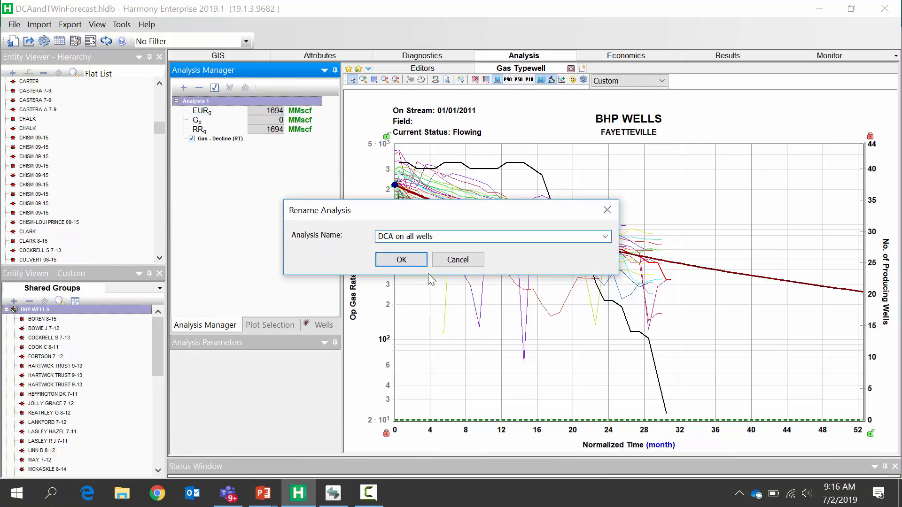
click(402, 260)
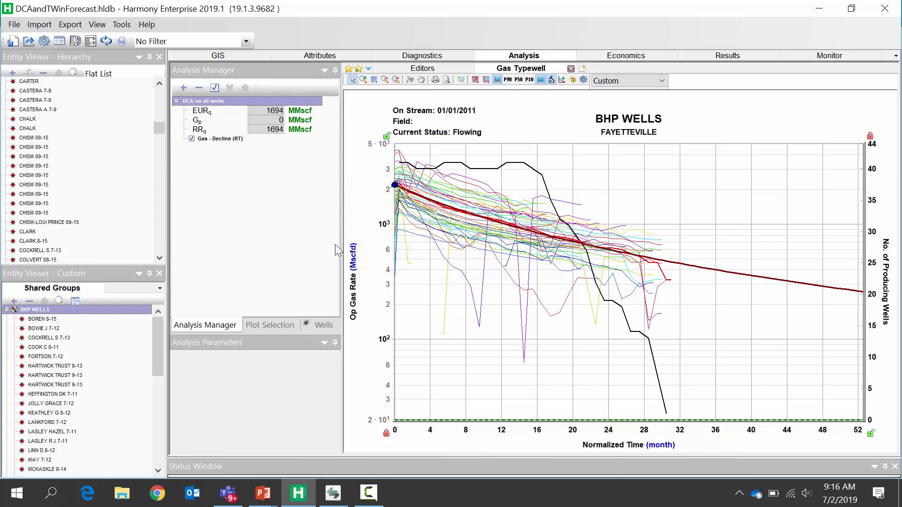
- Add a second Gas - Decline analysis and best-fit it using the average rate, limited to about the first 15 months
click(183, 88)
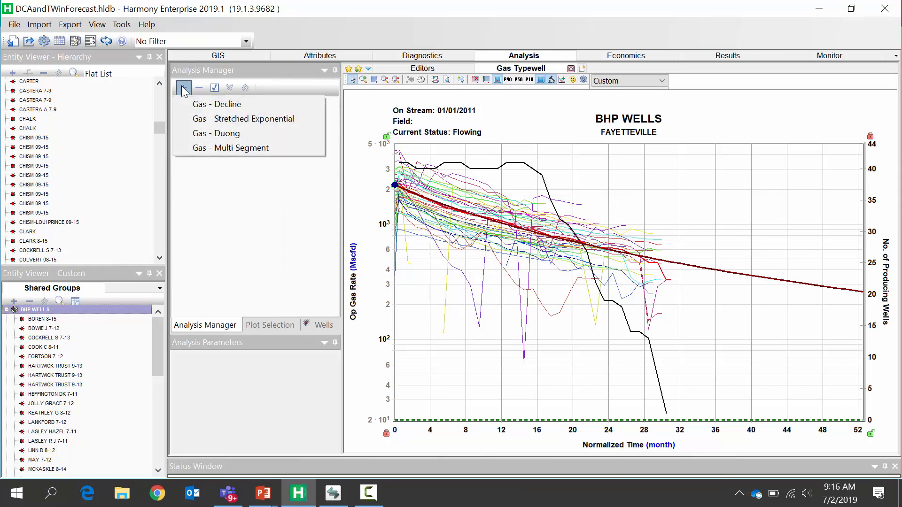
click(207, 104)
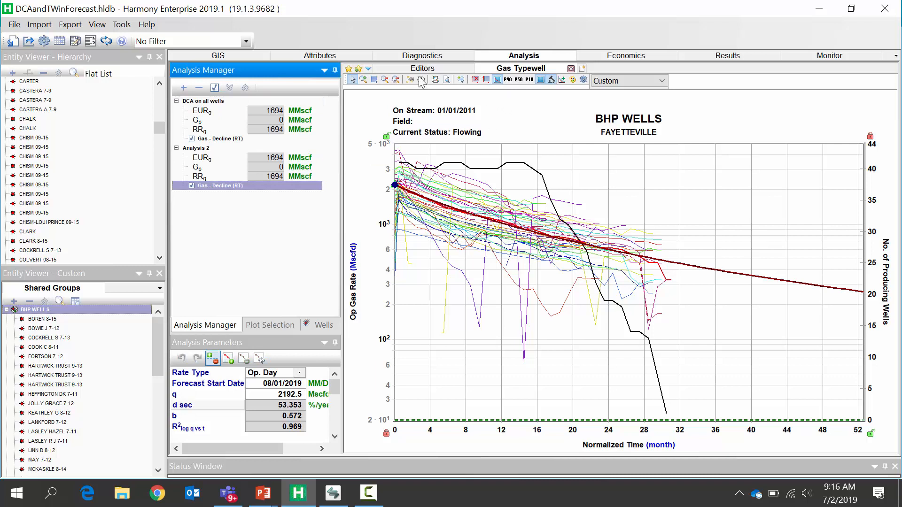
click(410, 80)
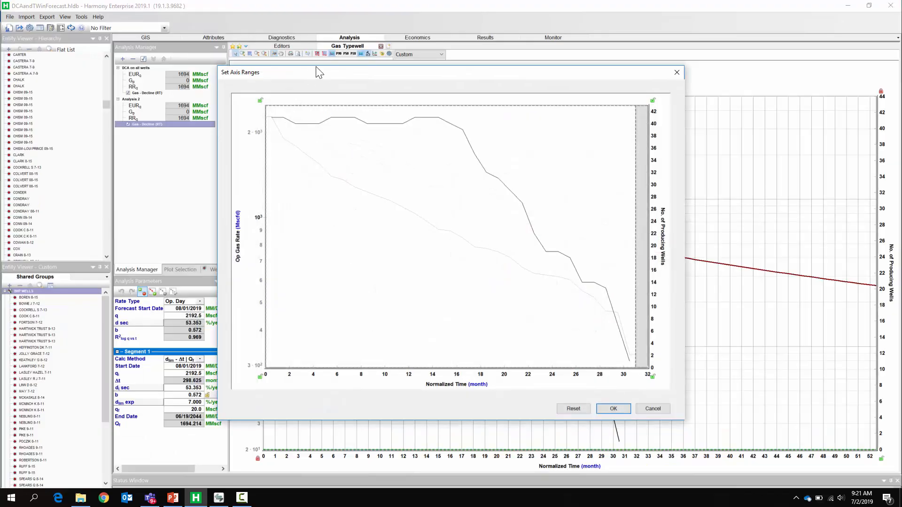
drag(317, 69, 284, 57)
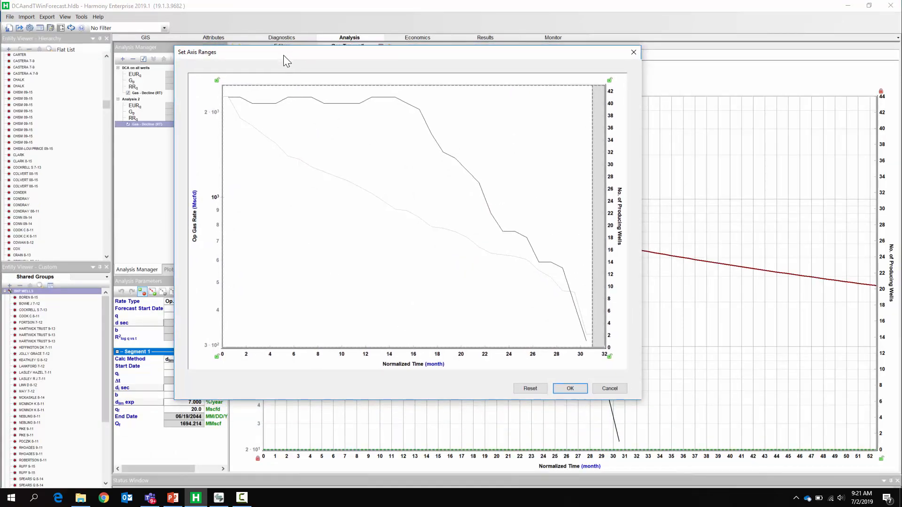
mouse_move(277, 144)
mouse_move(324, 109)
mouse_move(591, 160)
mouse_down()
mouse_move(404, 163)
mouse_move(407, 143)
mouse_up()
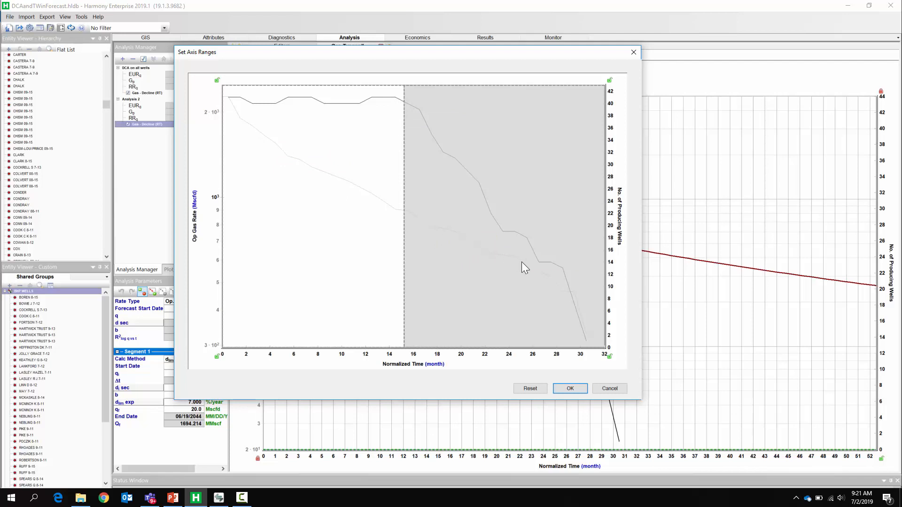
click(570, 389)
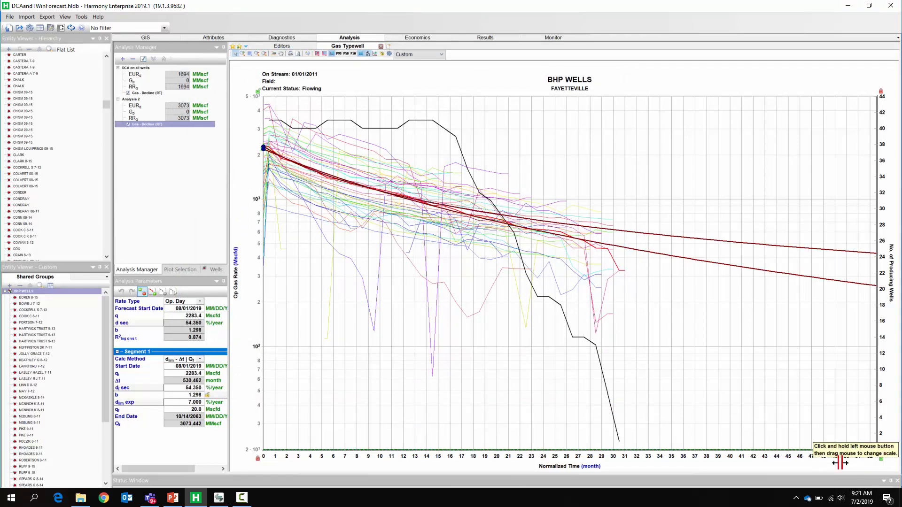
drag(843, 461, 332, 437)
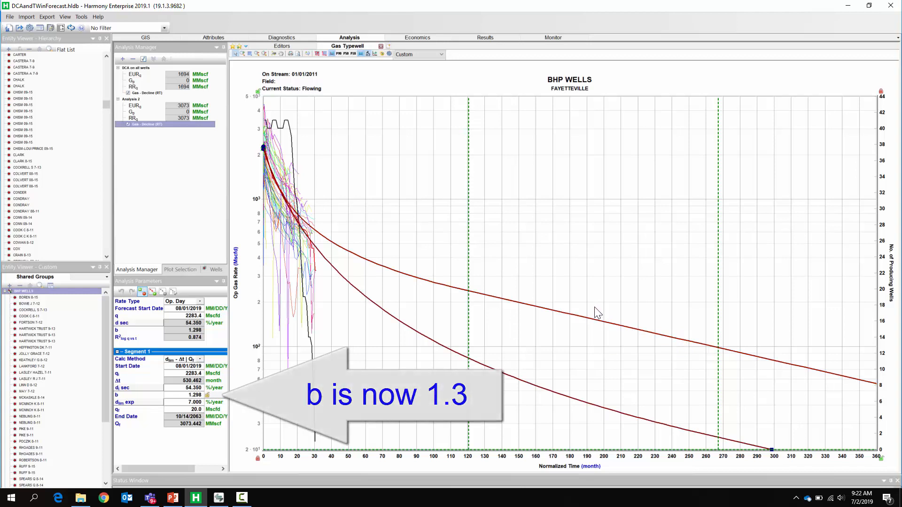
- Rename the second decline analysis as "DCA with first 40 wells"
right_click(137, 100)
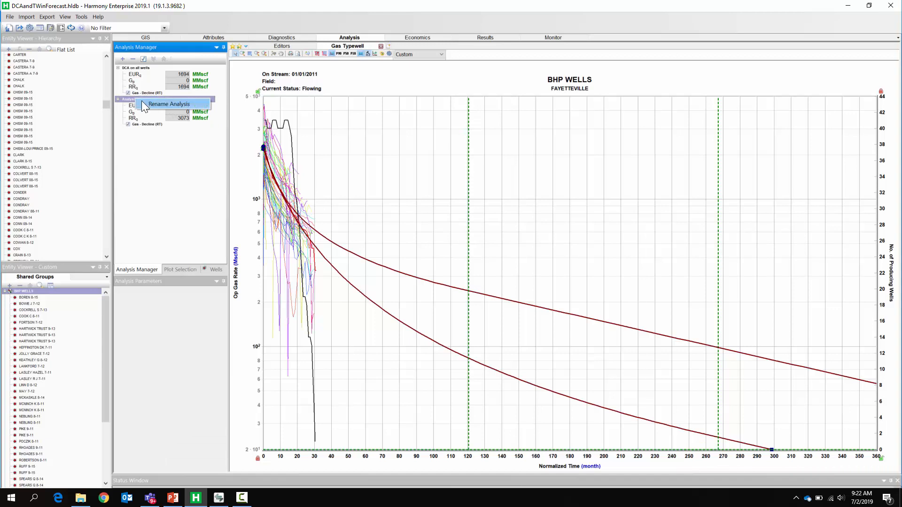
click(147, 101)
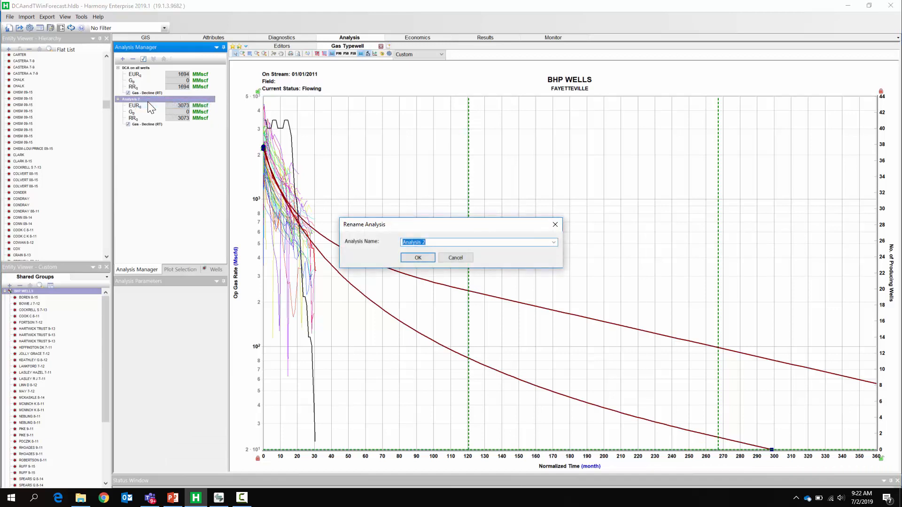
text(DCA with firt)
key(BackSpace)
key(BackSpace)
text(st 40 wells)
key(Return)
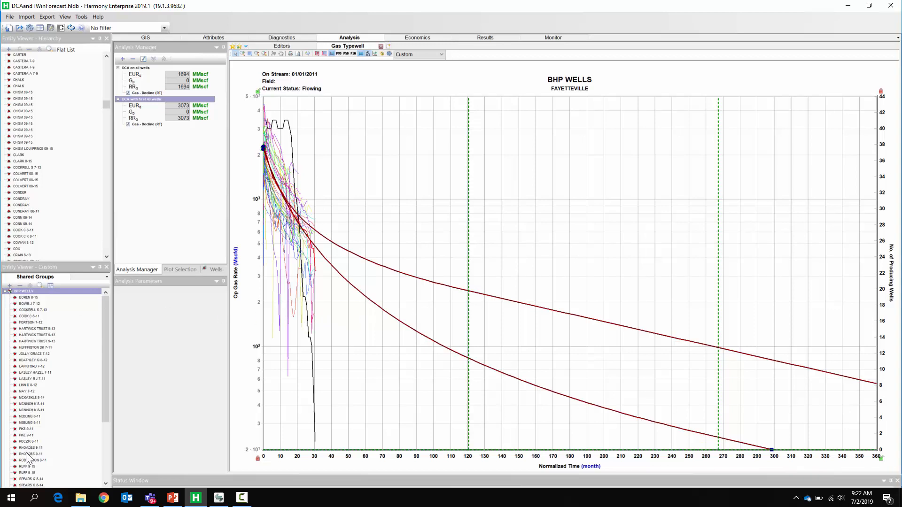
- Append each well's 2019 DCA forecast to its production history on the typewell plot
click(374, 55)
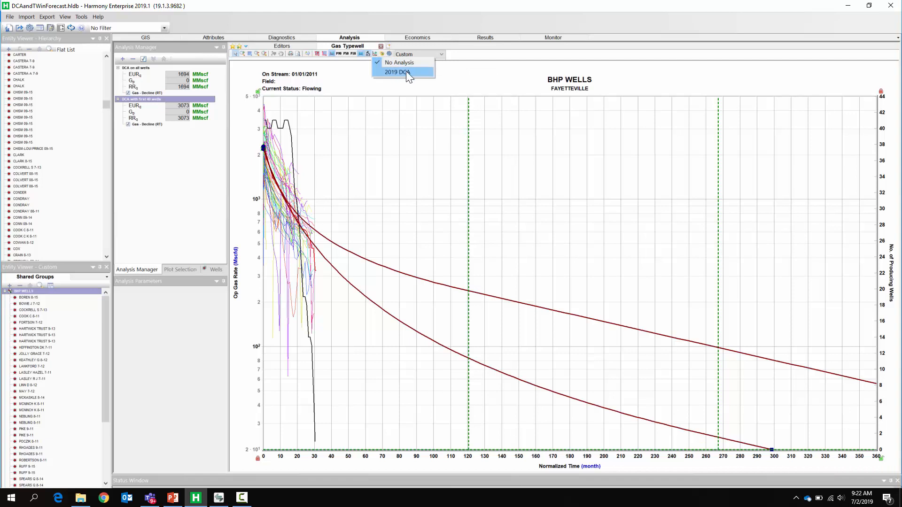
click(406, 71)
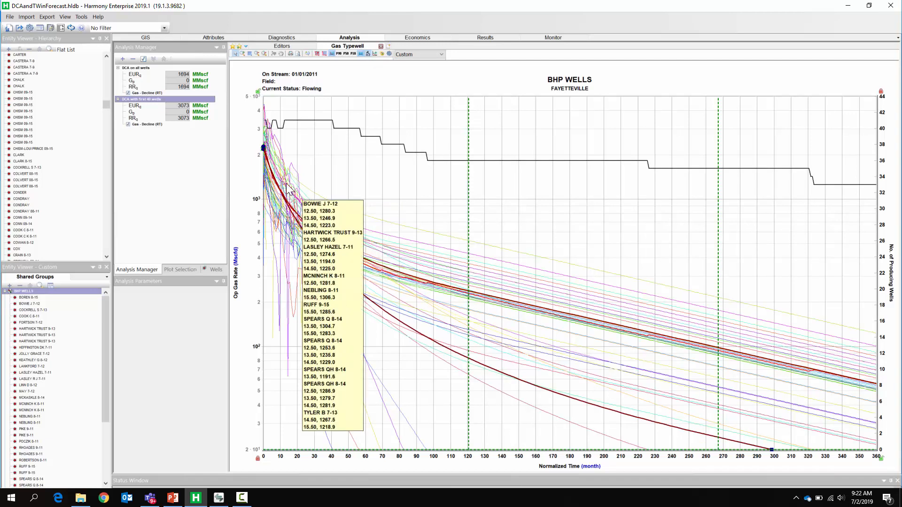
mouse_move(279, 164)
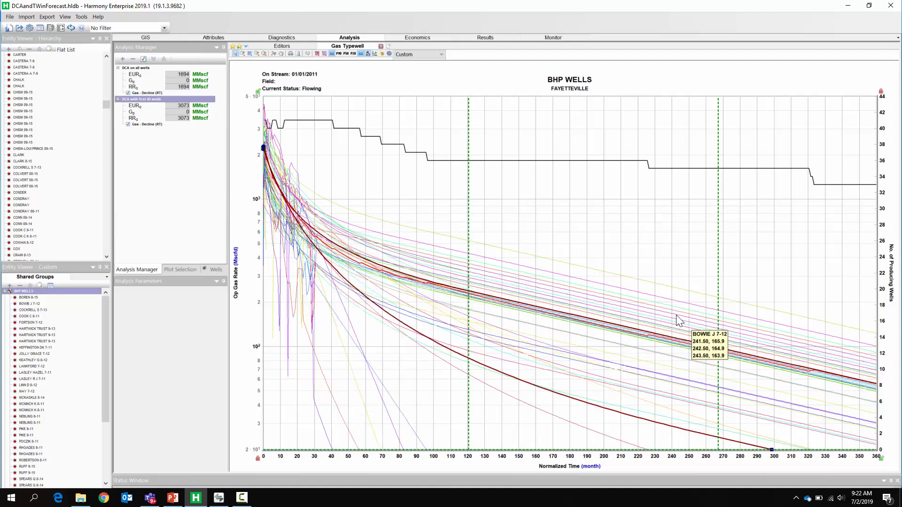
- Add a third Gas - Decline analysis to the typewell and display the individual well curves in grey
click(122, 60)
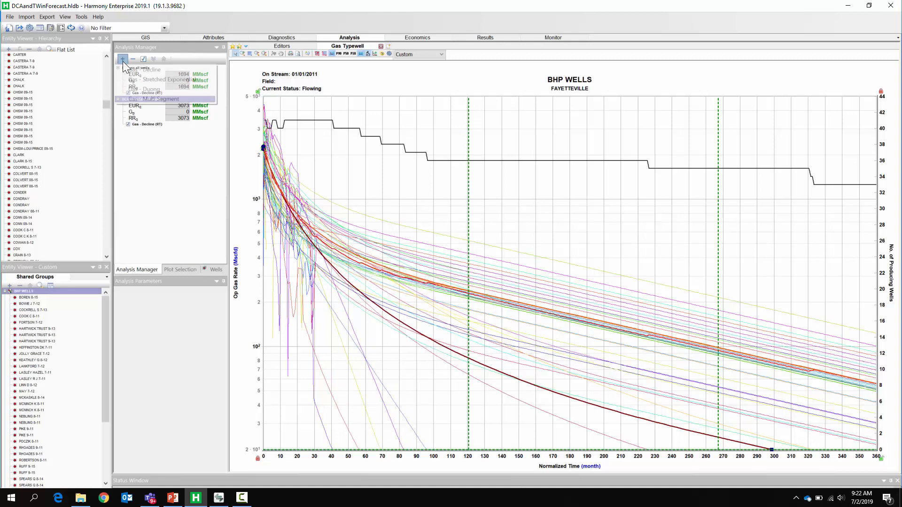
click(127, 70)
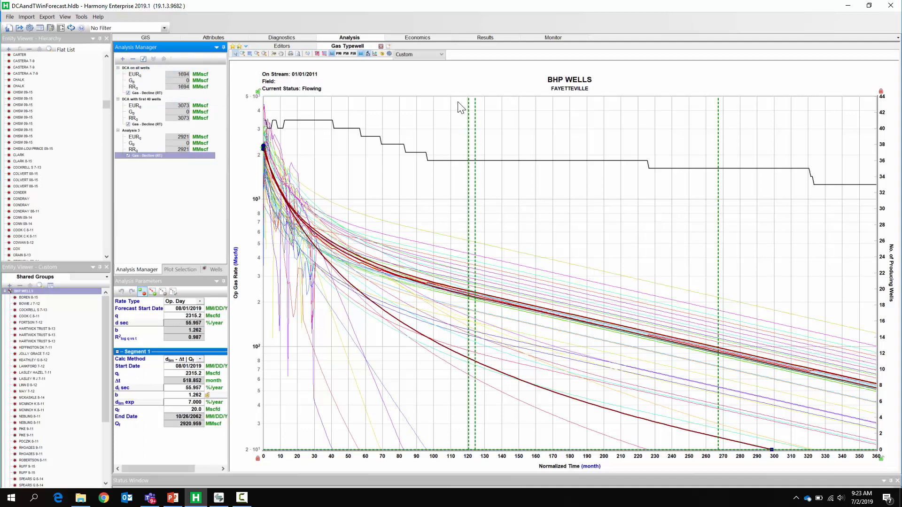
click(383, 54)
click(391, 60)
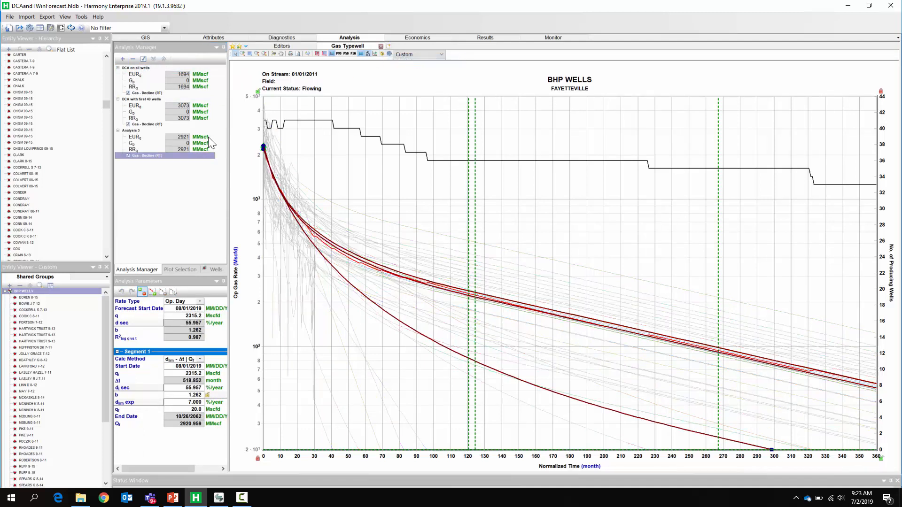
- Rename the third decline analysis as "DCA appending DCA from each well"
right_click(135, 131)
click(156, 135)
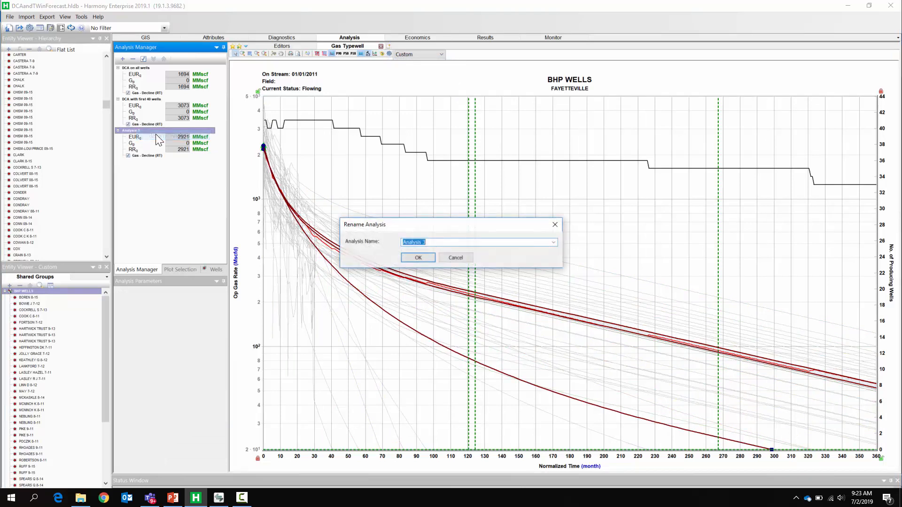
text(DCA )
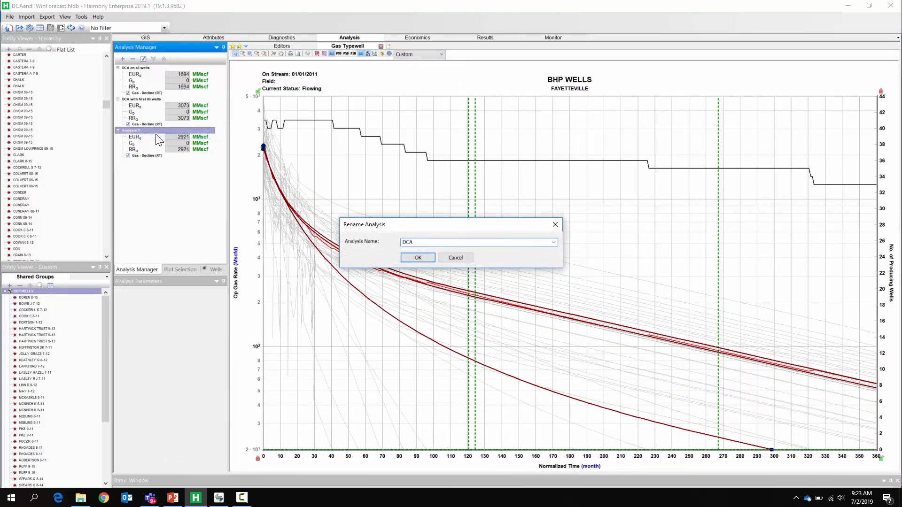
text(appending DCA from each well)
click(428, 261)
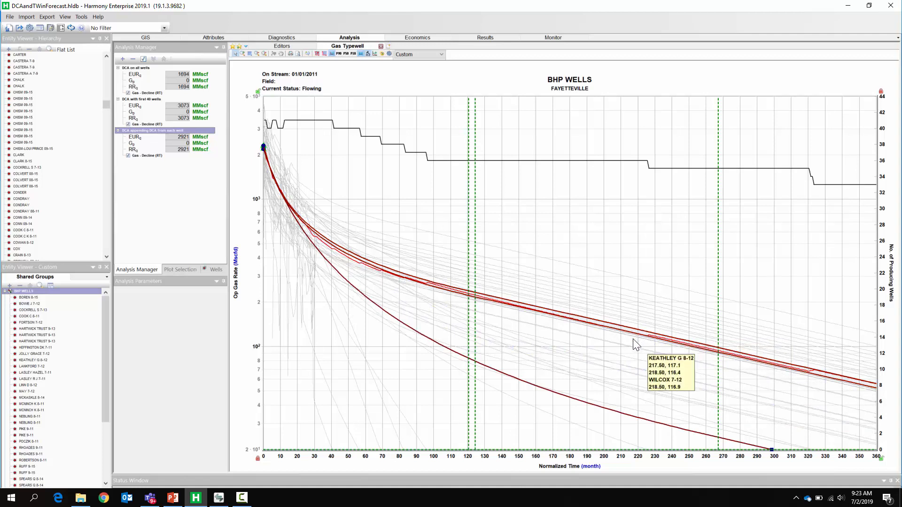
mouse_move(638, 326)
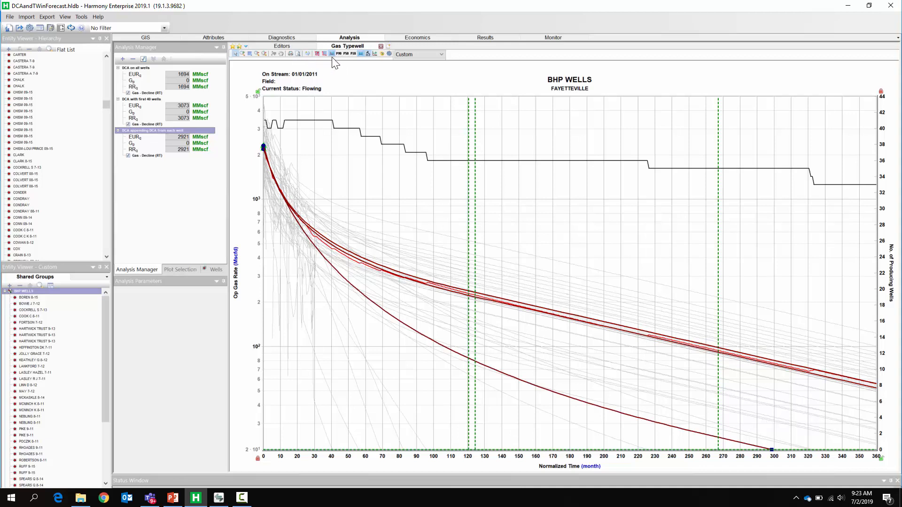
click(376, 54)
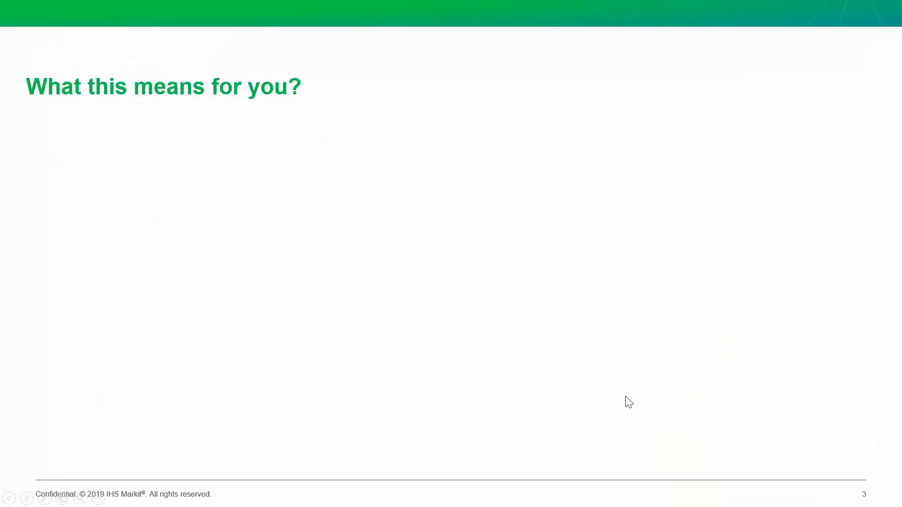
click(625, 396)
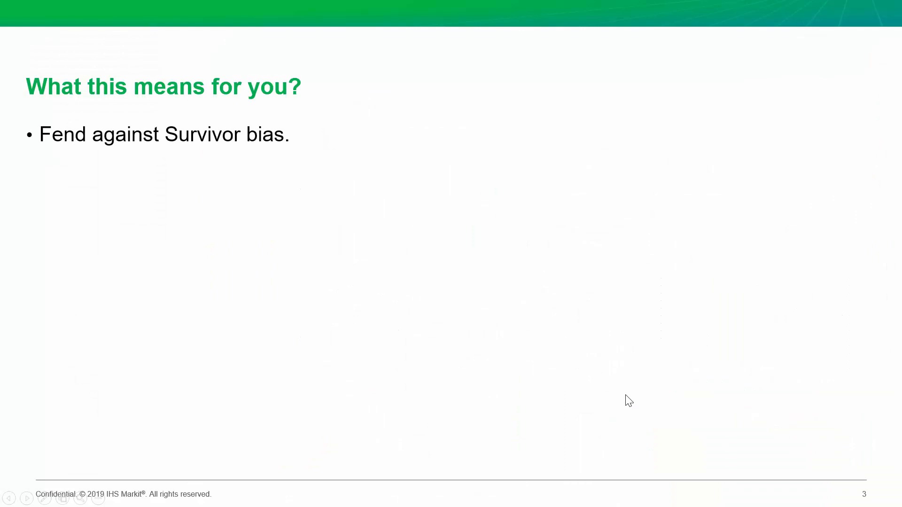